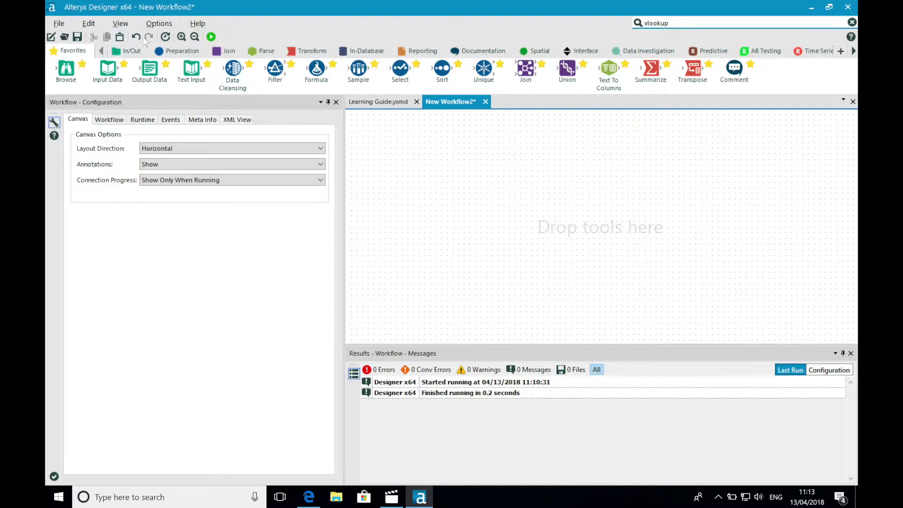
Browse the In/Out tool category and place an Input Data tool on the canvas.
{"action": "left_click", "coordinate": [136, 49]}
{"action": "left_click_drag", "start_coordinate": [231, 71], "coordinate": [221, 91]}
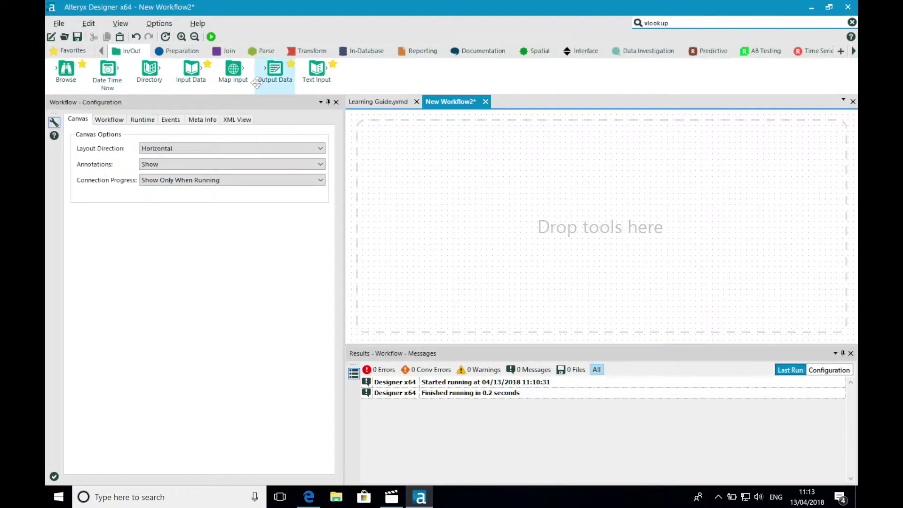
{"action": "mouse_move", "coordinate": [68, 86]}
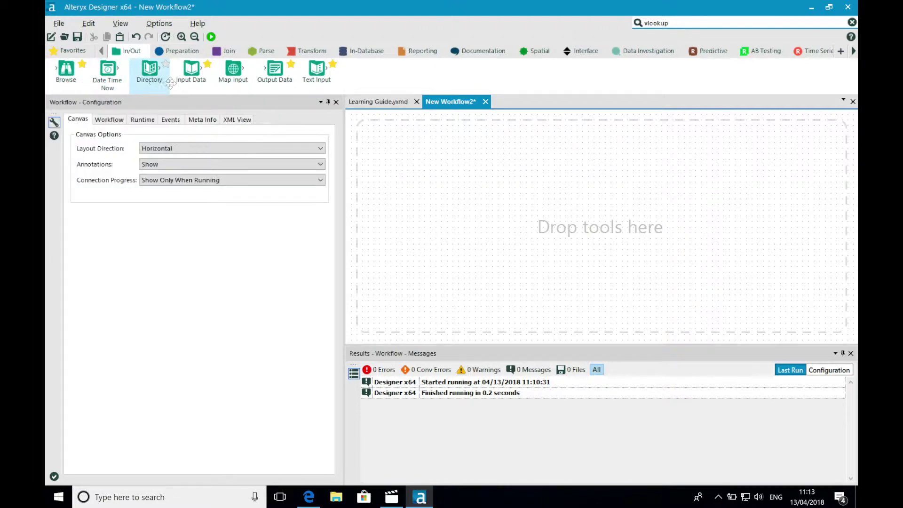
{"action": "mouse_move", "coordinate": [190, 84]}
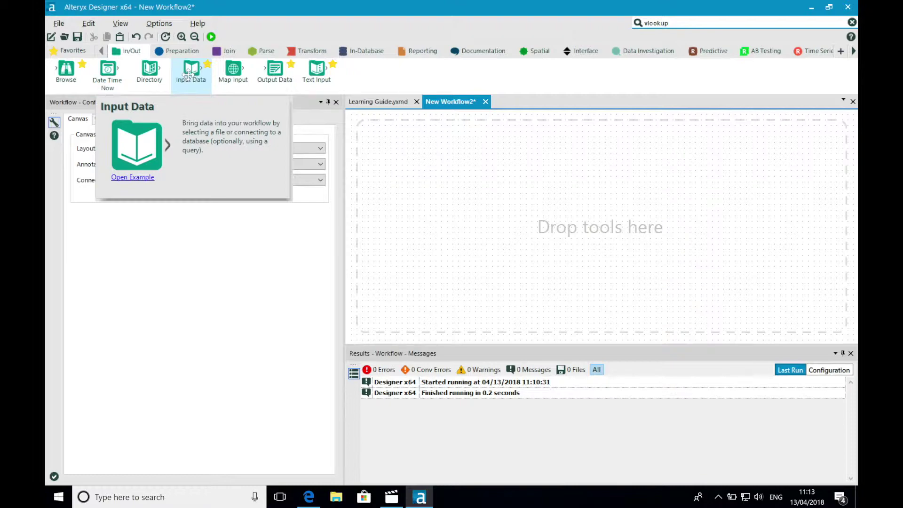
{"action": "left_click_drag", "start_coordinate": [188, 75], "coordinate": [416, 218]}
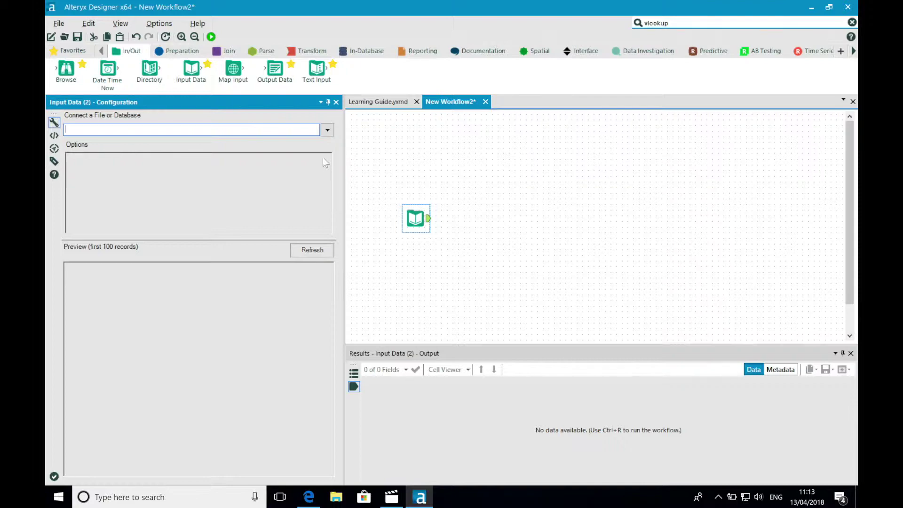
Bring up the Input Data tool's Connect a File or Database source list.
{"action": "left_click", "coordinate": [327, 131]}
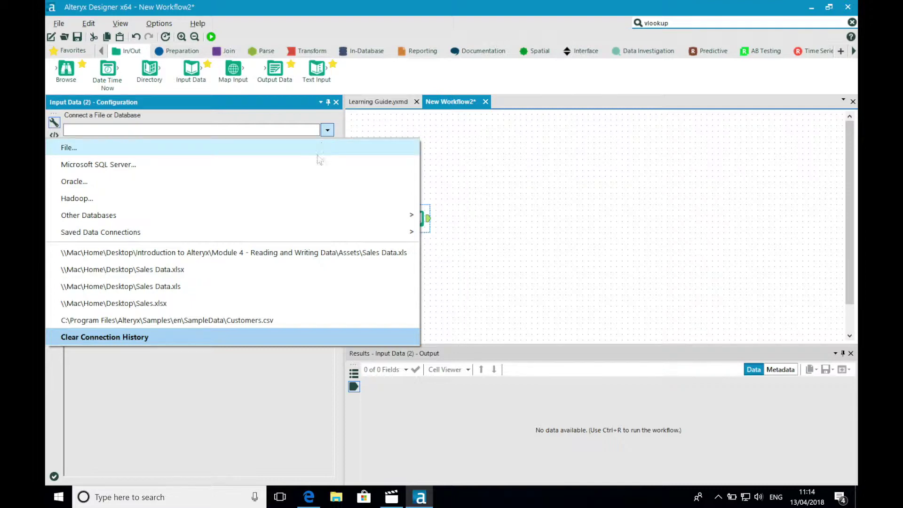
{"action": "mouse_move", "coordinate": [315, 215]}
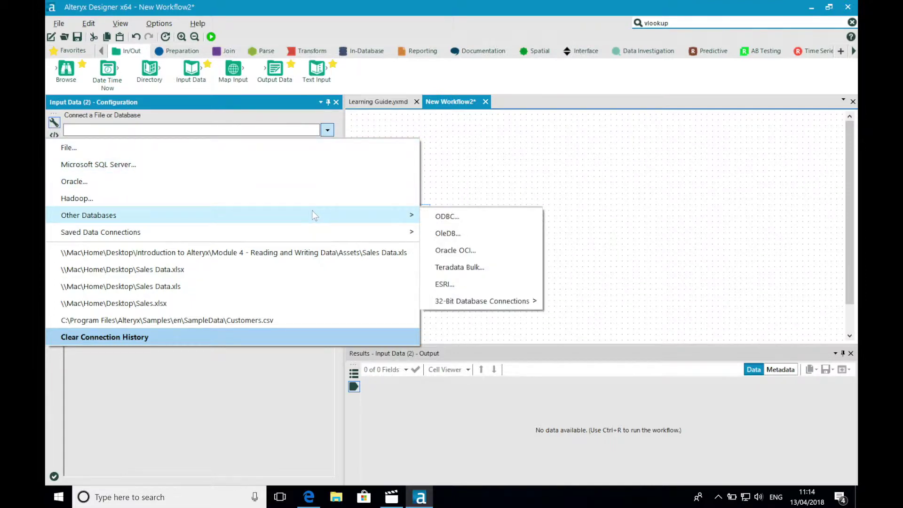
Connect the Input Data tool to the Orders sheet of Sales Data.xls.
{"action": "left_click", "coordinate": [308, 148]}
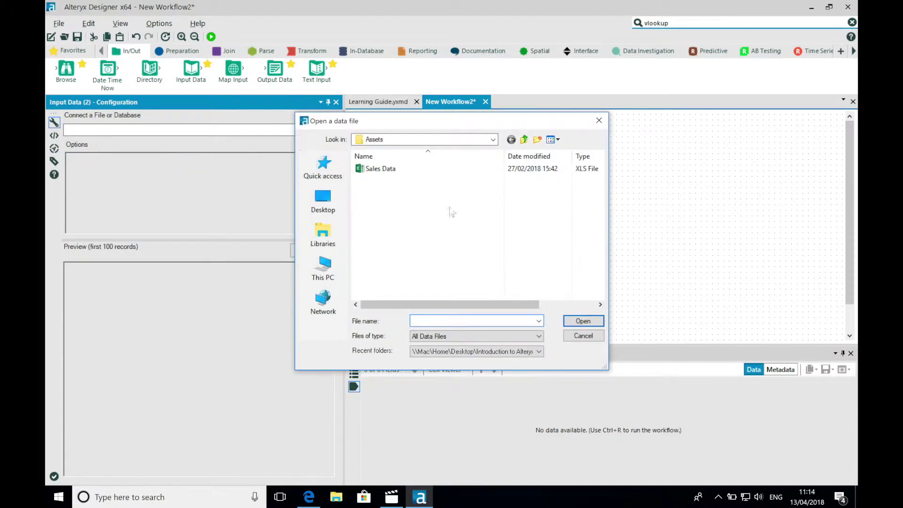
{"action": "double_click", "coordinate": [398, 172]}
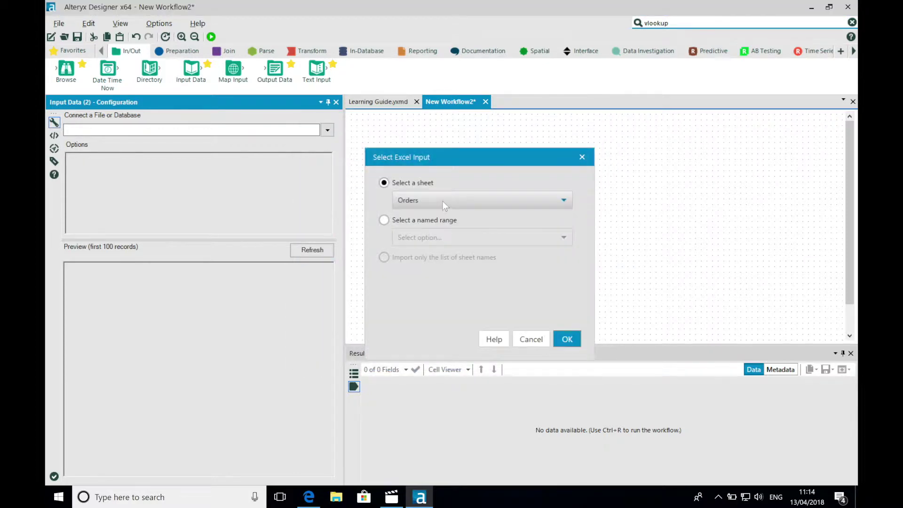
{"action": "left_click", "coordinate": [568, 339]}
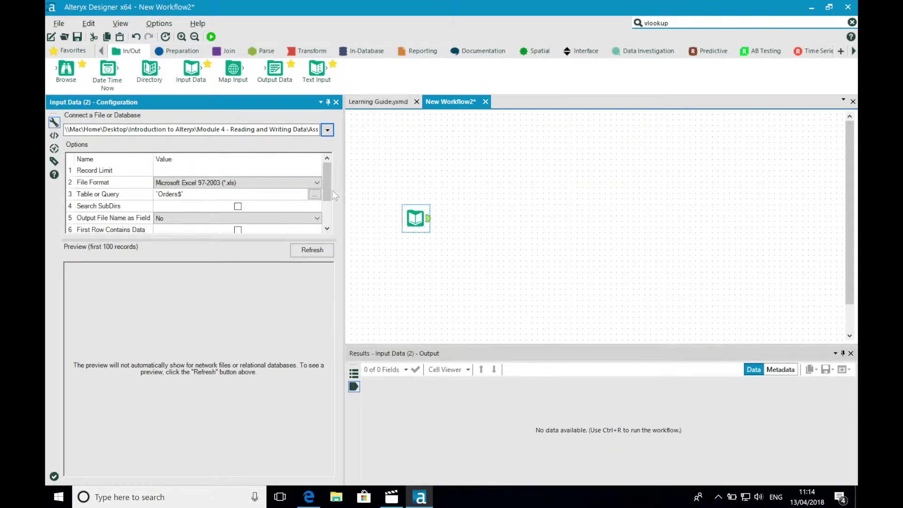
{"action": "mouse_move", "coordinate": [331, 191]}
{"action": "left_mouse_down"}
{"action": "mouse_move", "coordinate": [328, 212]}
{"action": "mouse_move", "coordinate": [334, 198]}
{"action": "left_mouse_up"}
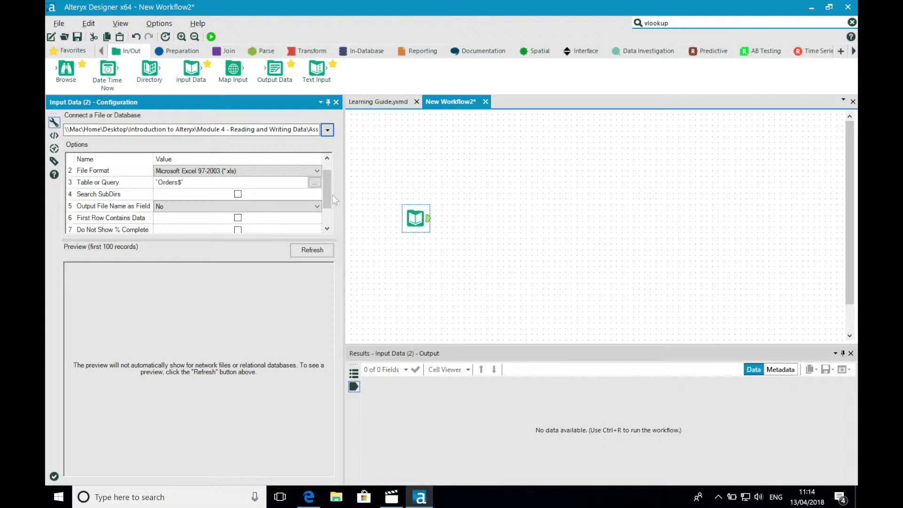
Refresh the Orders preview of the first 100 records, then run the workflow.
{"action": "left_click_drag", "start_coordinate": [329, 195], "coordinate": [326, 189]}
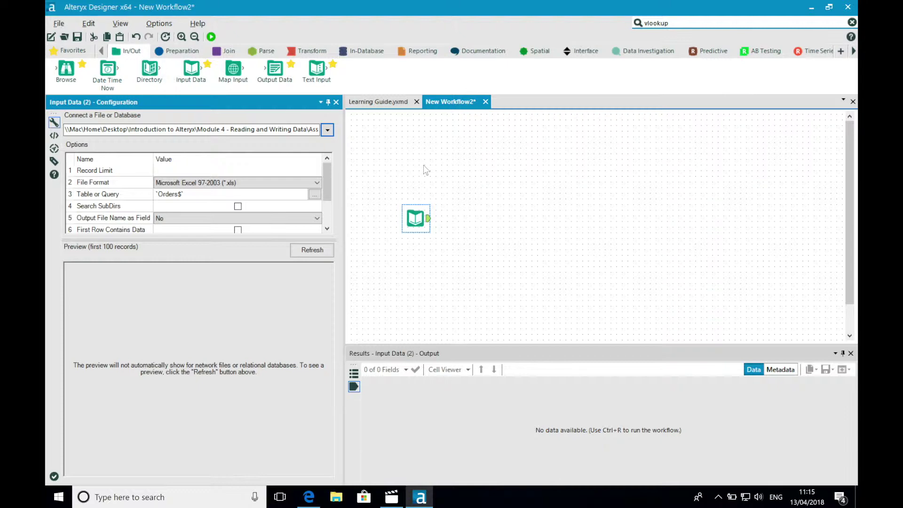
{"action": "left_click", "coordinate": [306, 250]}
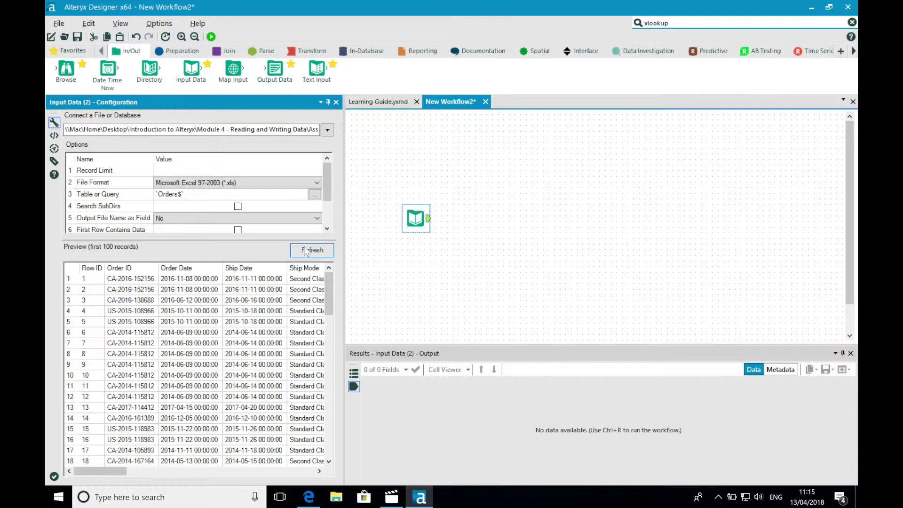
{"action": "left_click", "coordinate": [211, 37]}
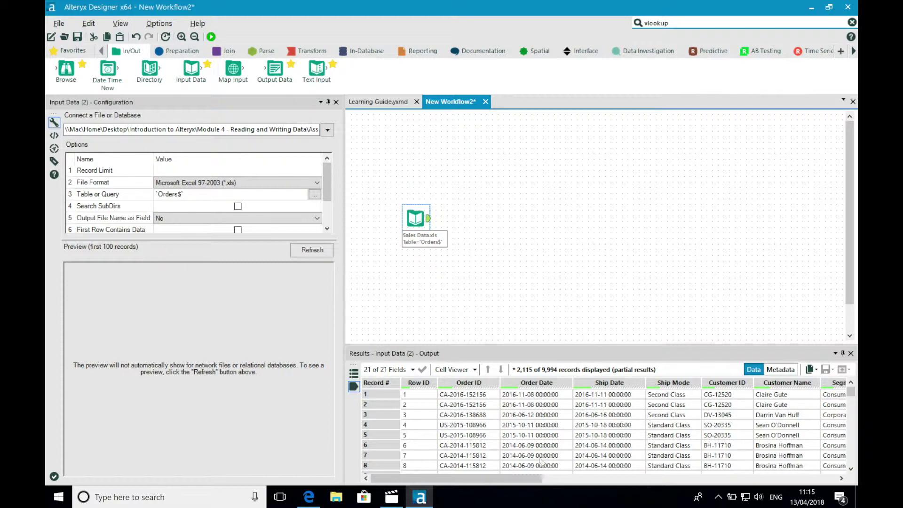
Scroll the Results grid and check the run messages for the 9,994-record count.
{"action": "left_click", "coordinate": [494, 478]}
{"action": "mouse_move", "coordinate": [494, 479]}
{"action": "left_mouse_down"}
{"action": "mouse_move", "coordinate": [667, 477]}
{"action": "mouse_move", "coordinate": [788, 460]}
{"action": "mouse_move", "coordinate": [780, 471]}
{"action": "mouse_move", "coordinate": [691, 475]}
{"action": "mouse_move", "coordinate": [493, 475]}
{"action": "left_mouse_up"}
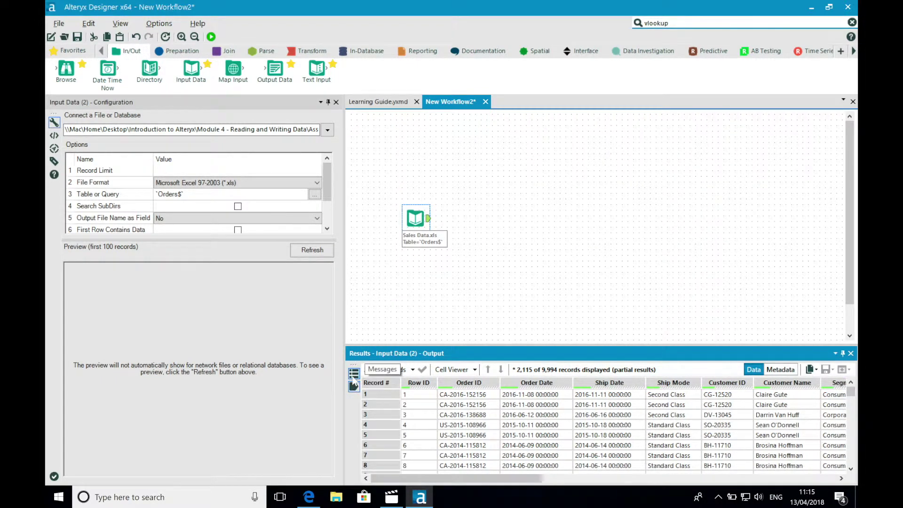
{"action": "left_click", "coordinate": [354, 375]}
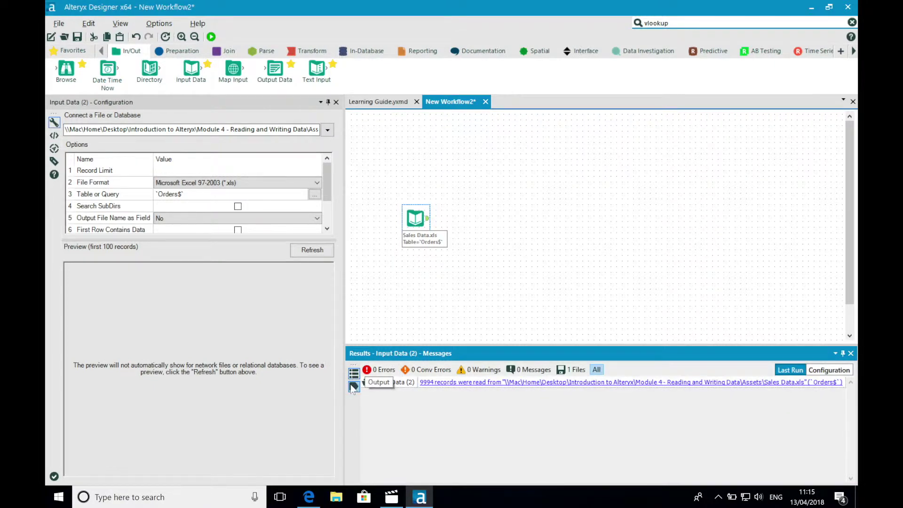
{"action": "left_click", "coordinate": [353, 386]}
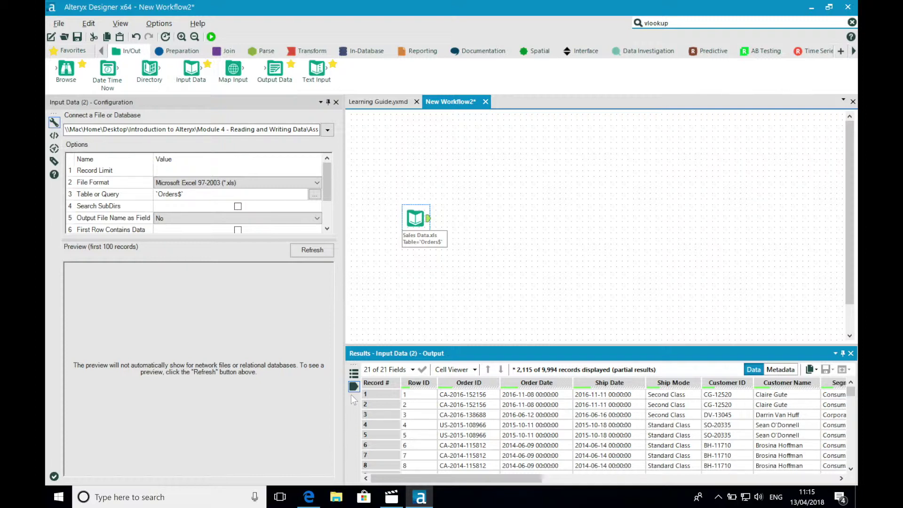
{"action": "mouse_move", "coordinate": [533, 371]}
Review the Orders field types and records, then place a Browse tool on the canvas.
{"action": "left_click", "coordinate": [780, 370]}
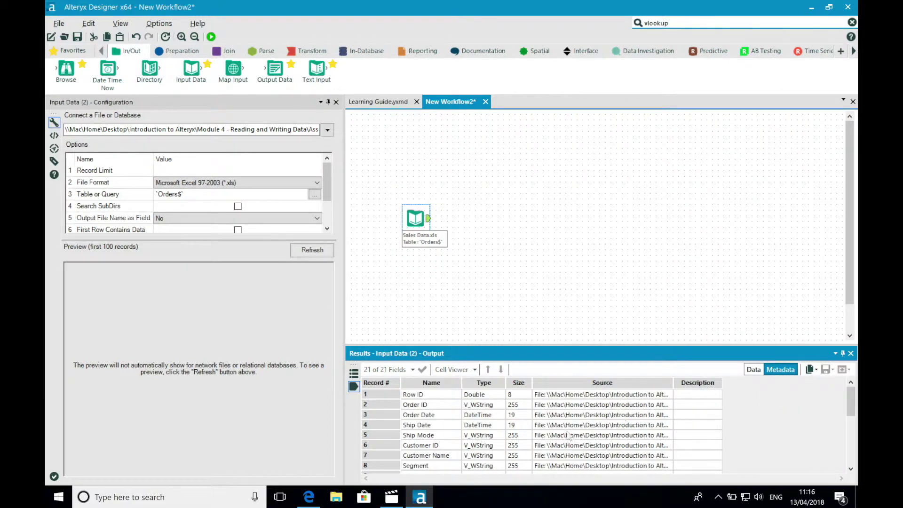
{"action": "mouse_move", "coordinate": [852, 401]}
{"action": "left_mouse_down"}
{"action": "mouse_move", "coordinate": [854, 453]}
{"action": "mouse_move", "coordinate": [848, 394]}
{"action": "left_mouse_up"}
{"action": "left_click", "coordinate": [754, 370]}
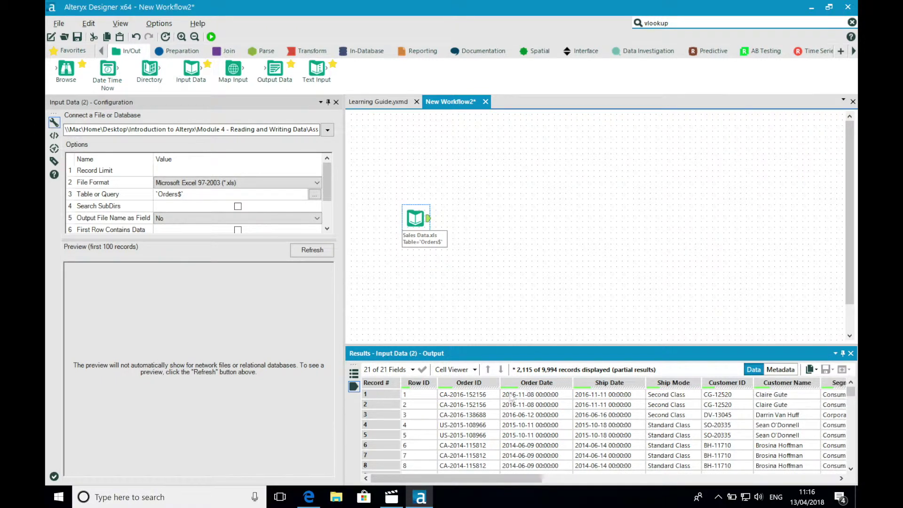
{"action": "scroll", "coordinate": [453, 396], "scroll_direction": "right", "scroll_amount": 1}
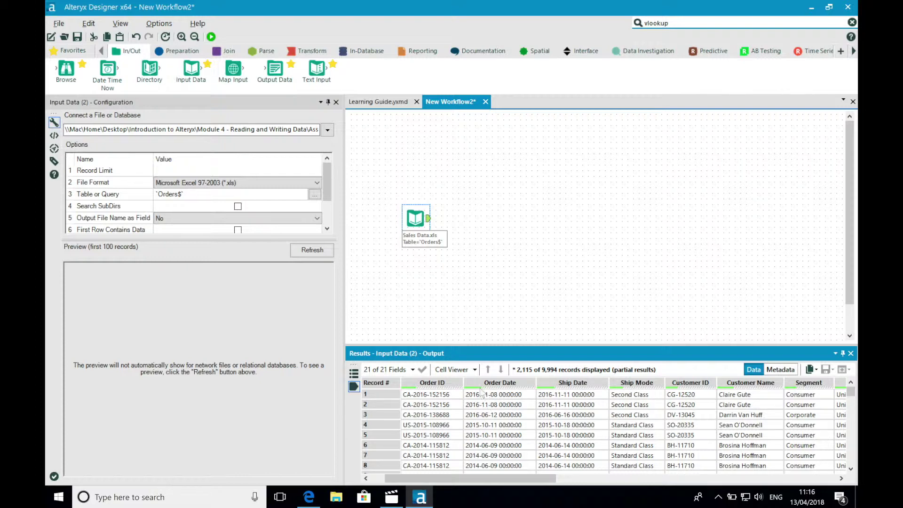
{"action": "mouse_move", "coordinate": [481, 391]}
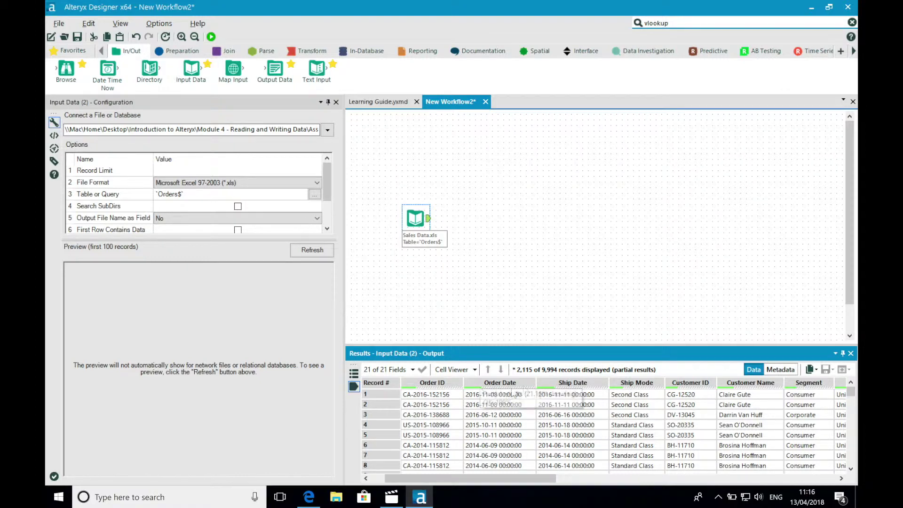
{"action": "mouse_move", "coordinate": [541, 388]}
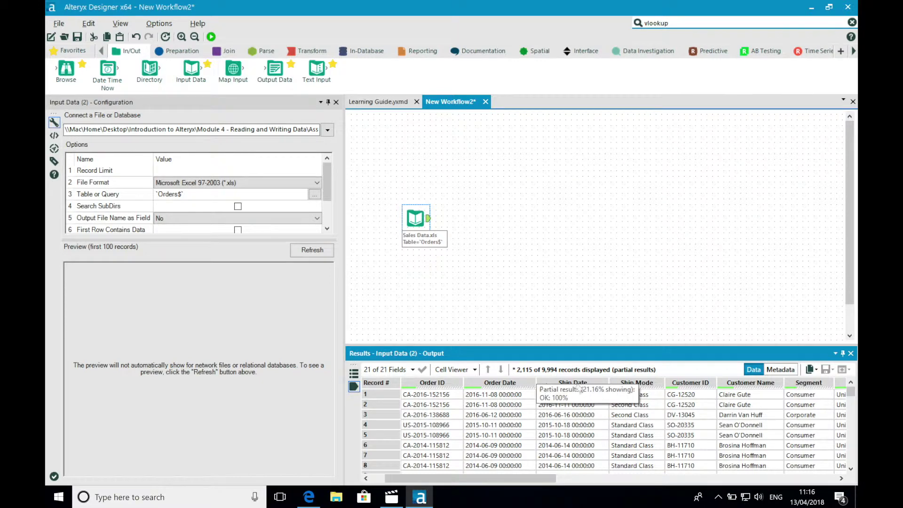
{"action": "mouse_move", "coordinate": [633, 387]}
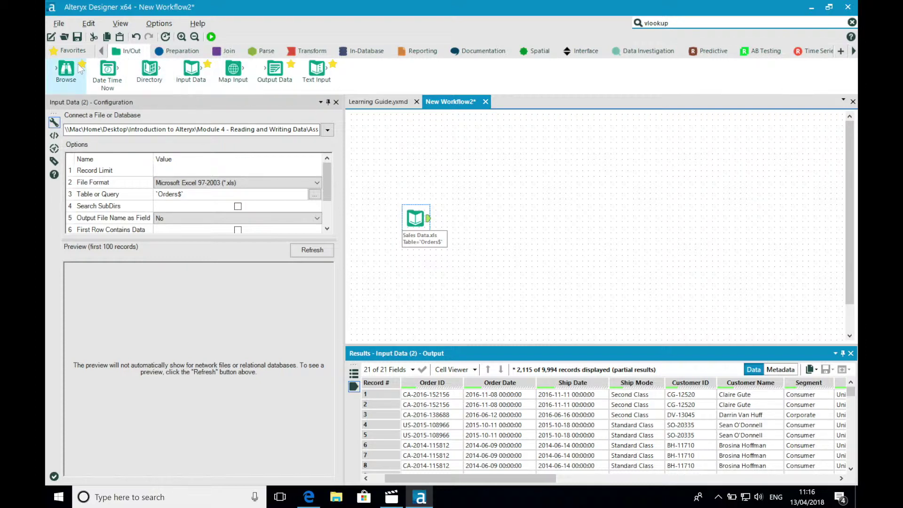
{"action": "left_click_drag", "start_coordinate": [68, 65], "coordinate": [483, 217]}
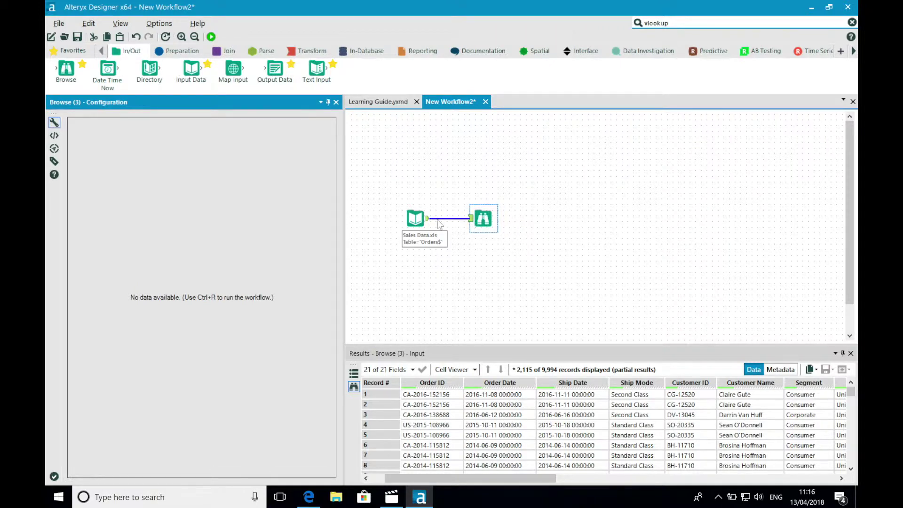
Replace the misplaced Browse tool, connect it after the Sales Data input, and run the workflow.
{"action": "right_click", "coordinate": [481, 222]}
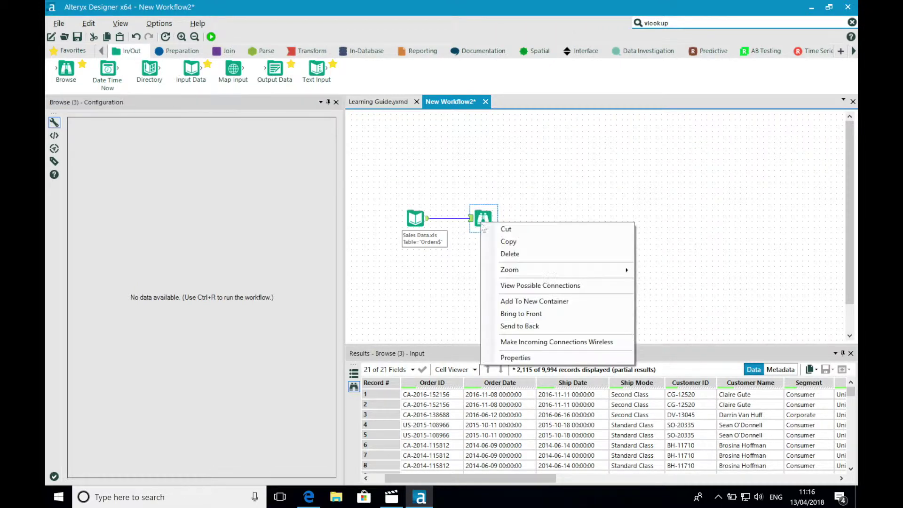
{"action": "left_click", "coordinate": [509, 253]}
{"action": "left_click_drag", "start_coordinate": [65, 69], "coordinate": [503, 215]}
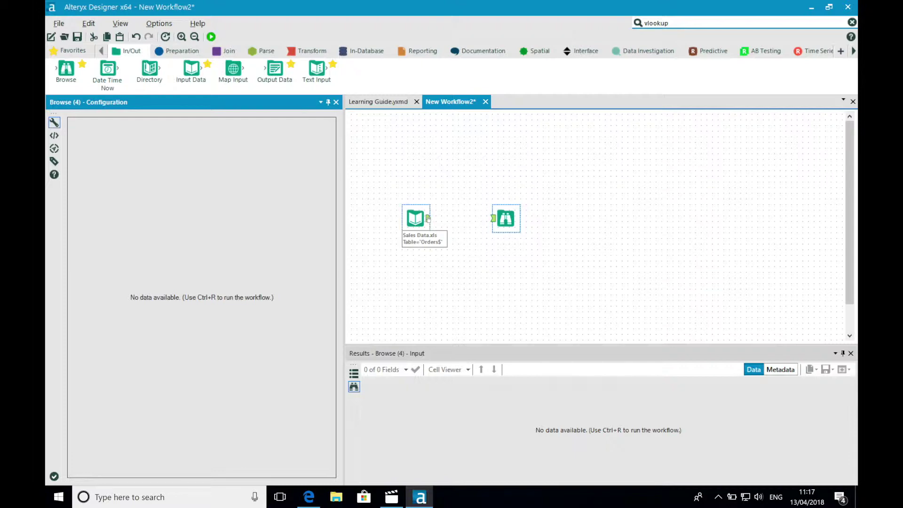
{"action": "left_click_drag", "start_coordinate": [428, 218], "coordinate": [492, 218]}
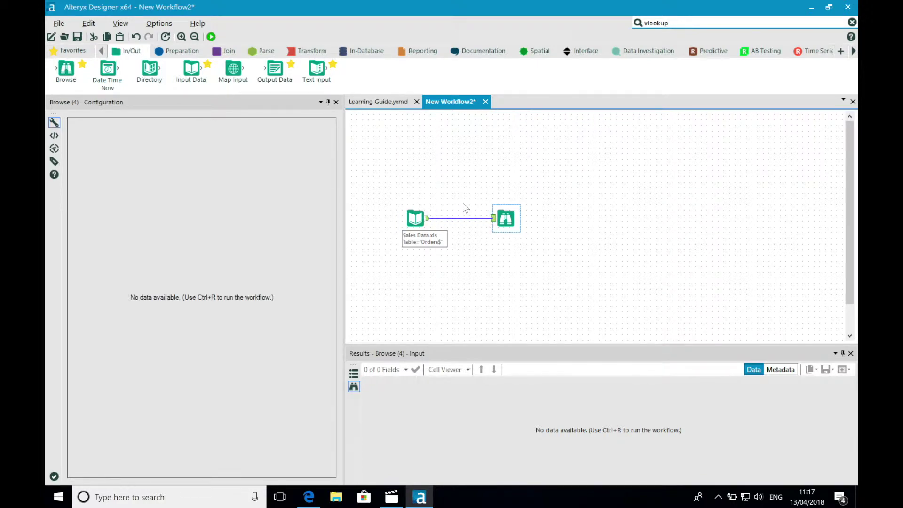
{"action": "left_click", "coordinate": [211, 36]}
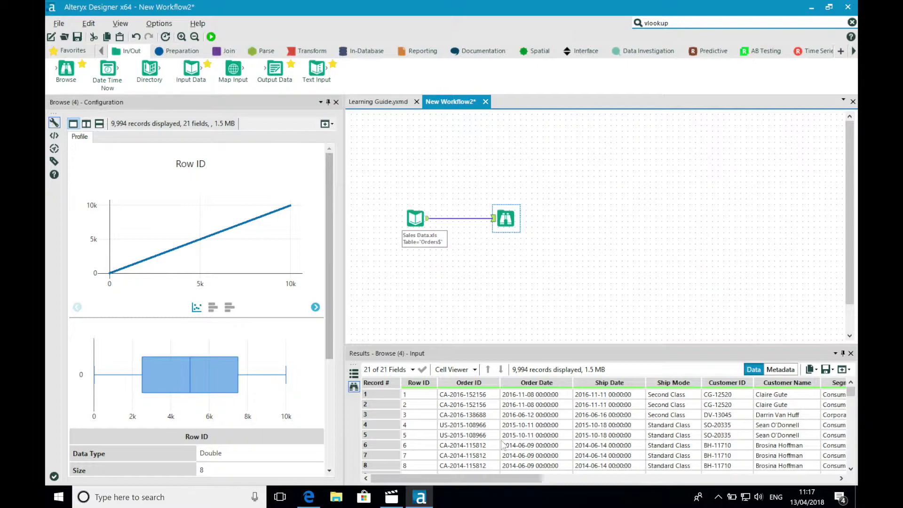
Scroll through the browsed Orders records and profile the Sales field.
{"action": "left_click_drag", "start_coordinate": [497, 477], "coordinate": [535, 483]}
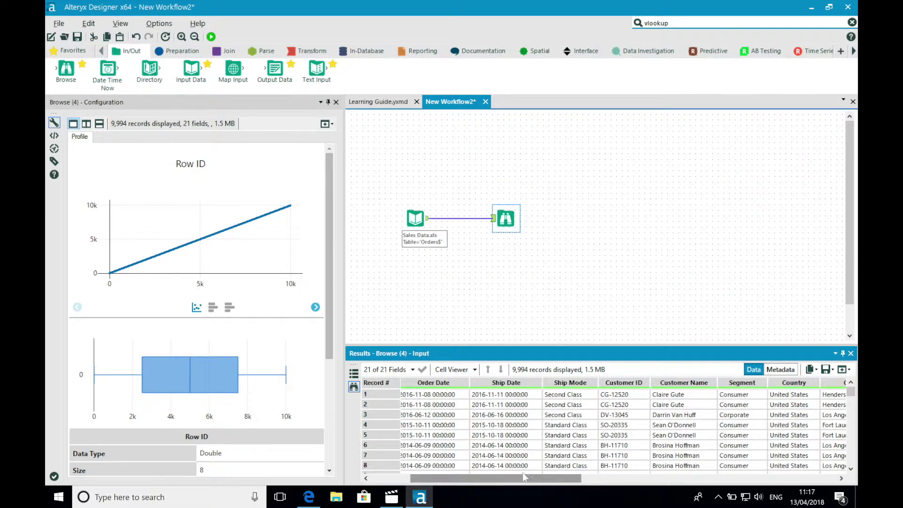
{"action": "left_click_drag", "start_coordinate": [330, 362], "coordinate": [371, 343]}
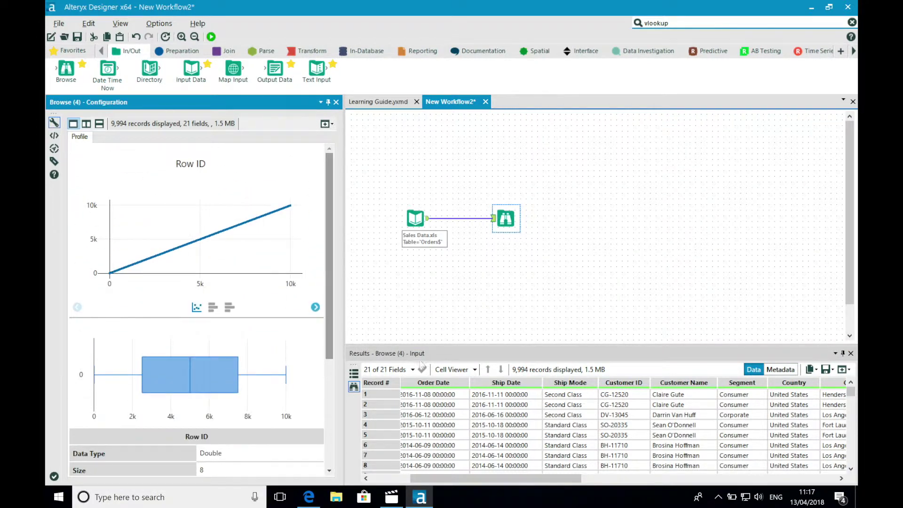
{"action": "left_click_drag", "start_coordinate": [566, 484], "coordinate": [814, 494]}
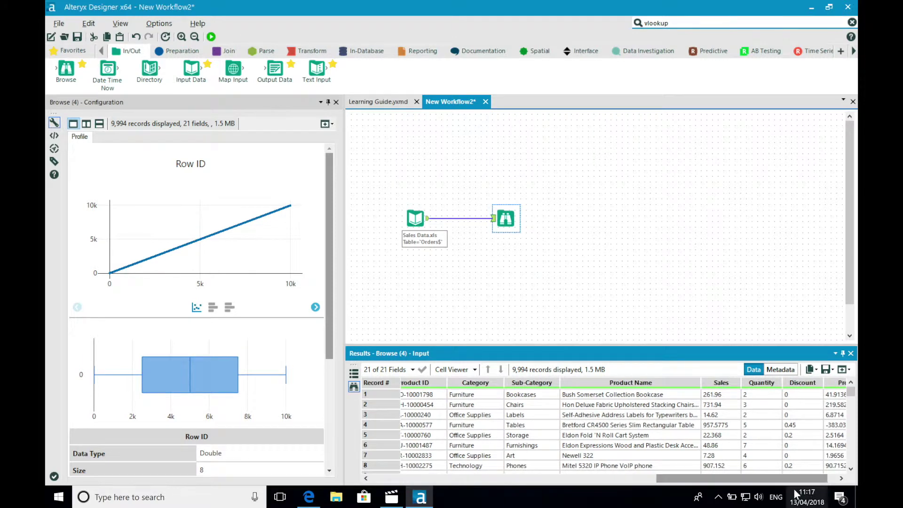
{"action": "left_click", "coordinate": [719, 396]}
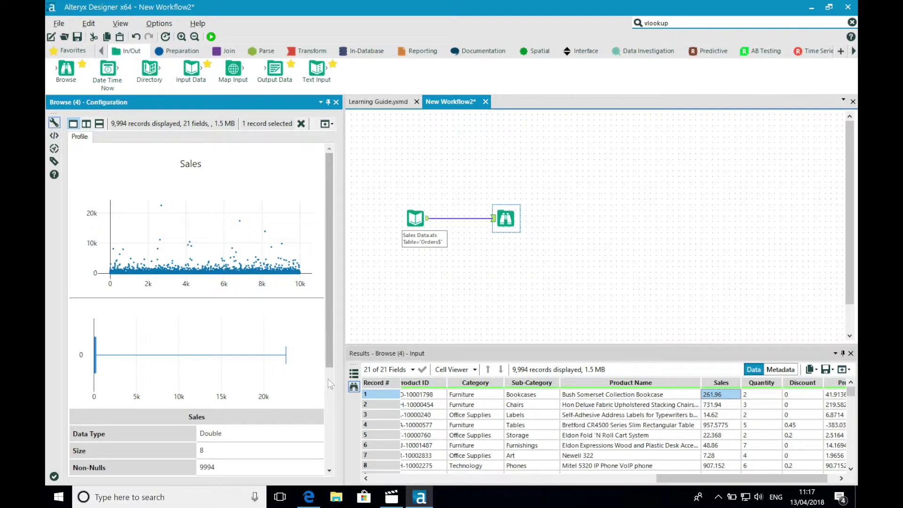
Resize the results pane and profile the Category field's distribution.
{"action": "left_click", "coordinate": [328, 379]}
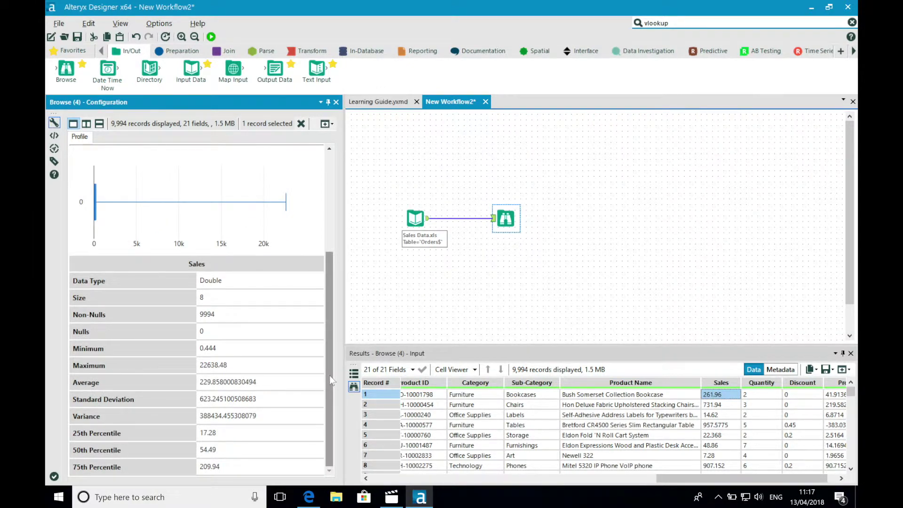
{"action": "left_click_drag", "start_coordinate": [329, 374], "coordinate": [325, 244]}
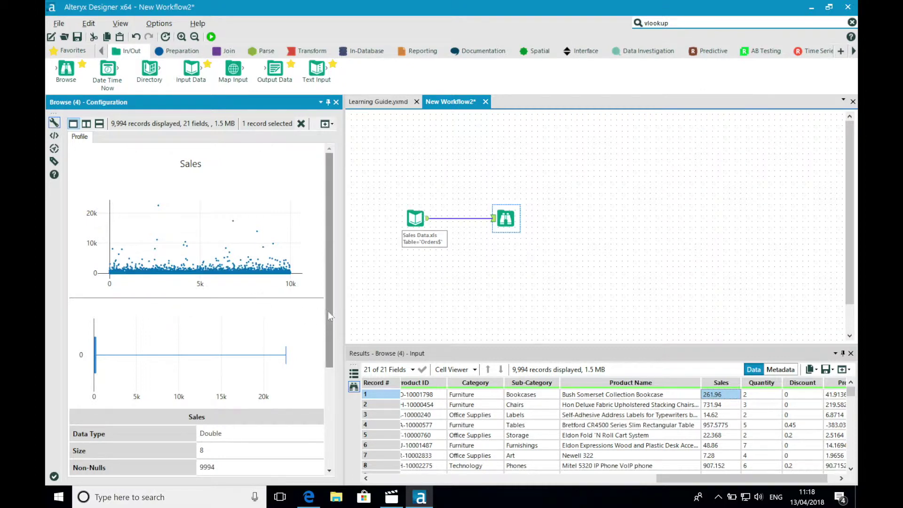
{"action": "left_click_drag", "start_coordinate": [328, 312], "coordinate": [335, 420]}
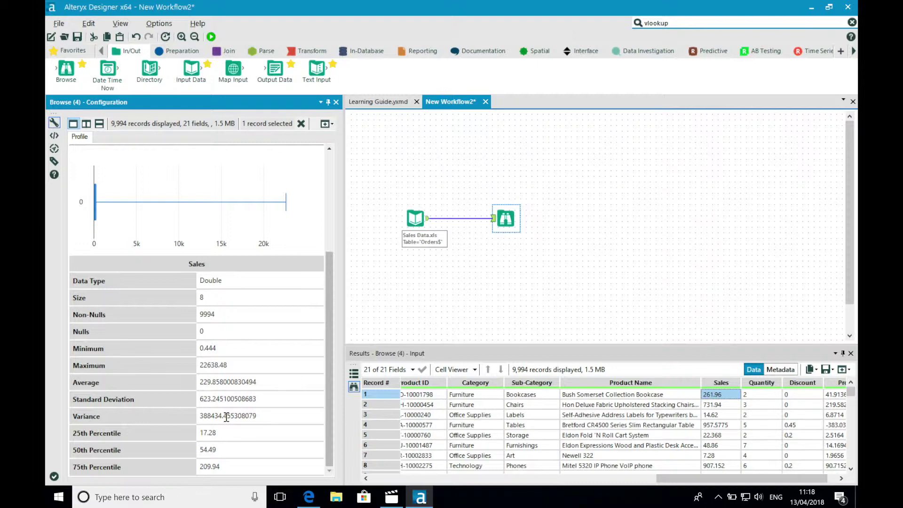
{"action": "left_click", "coordinate": [489, 405]}
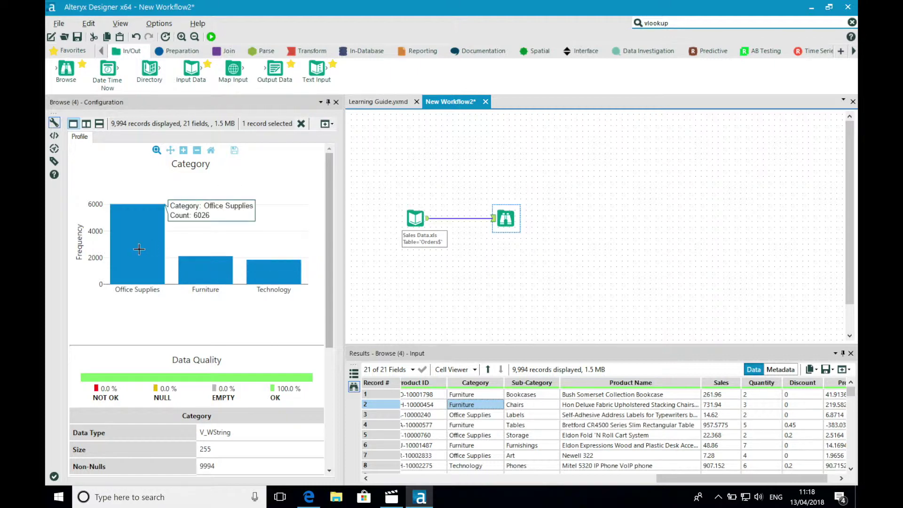
{"action": "left_click_drag", "start_coordinate": [327, 312], "coordinate": [359, 275]}
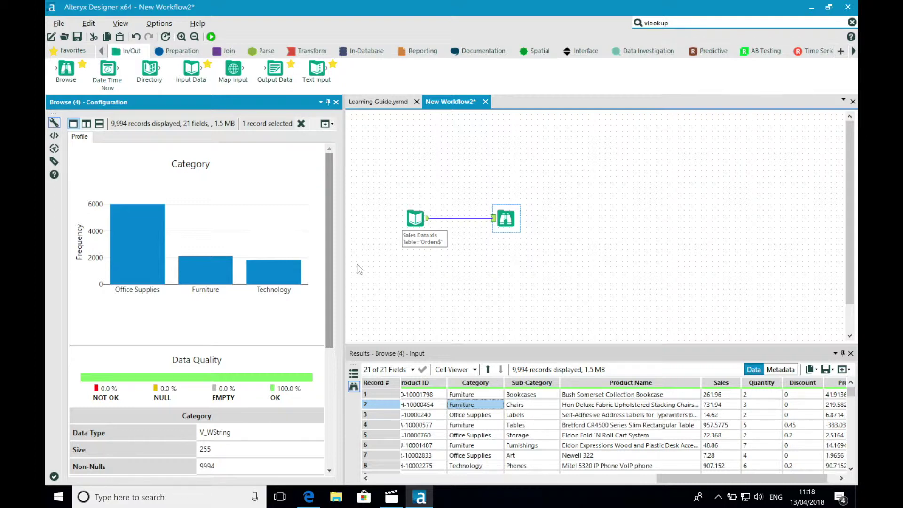
Look over Field Summary and Frequency Table, then add an Output Data tool fed by Sales Data.
{"action": "left_click", "coordinate": [631, 54]}
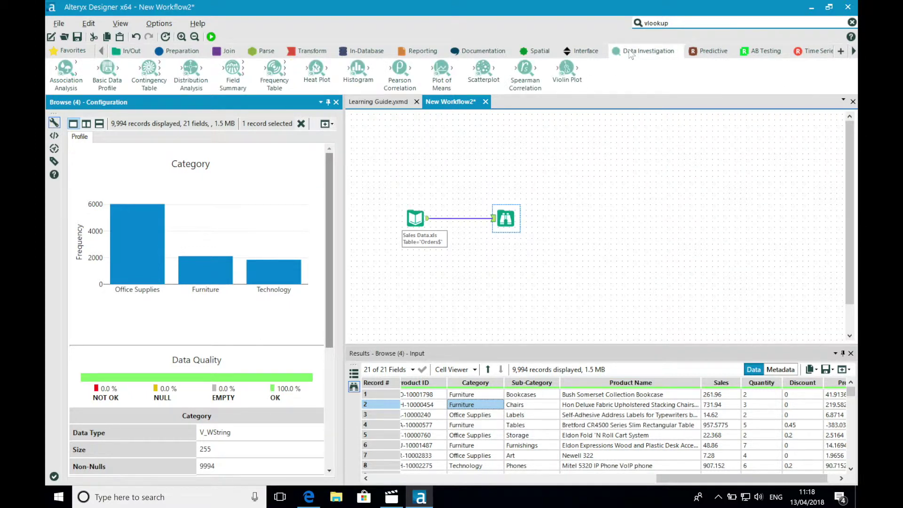
{"action": "mouse_move", "coordinate": [224, 74]}
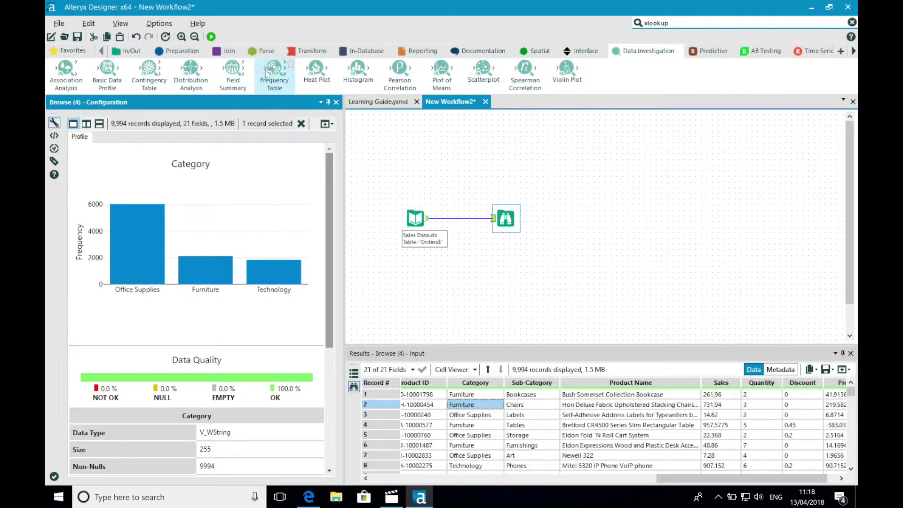
{"action": "mouse_move", "coordinate": [267, 70]}
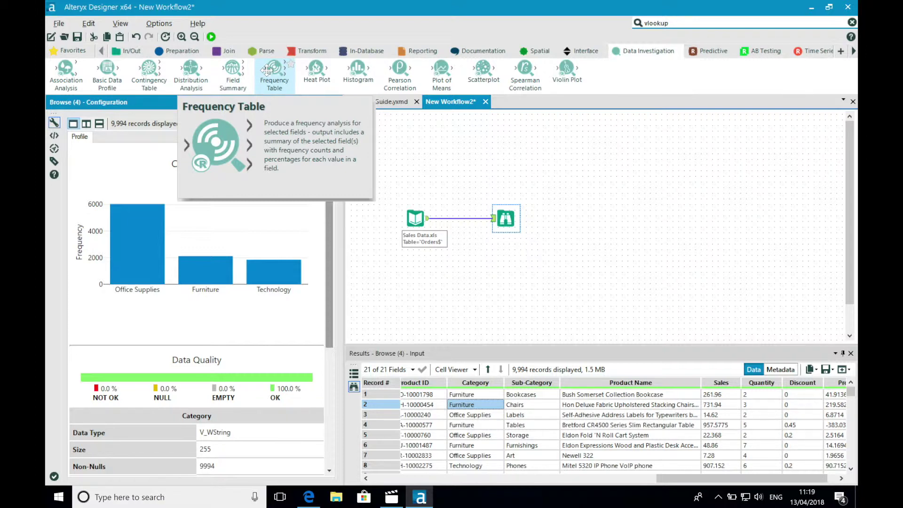
{"action": "left_click", "coordinate": [502, 133]}
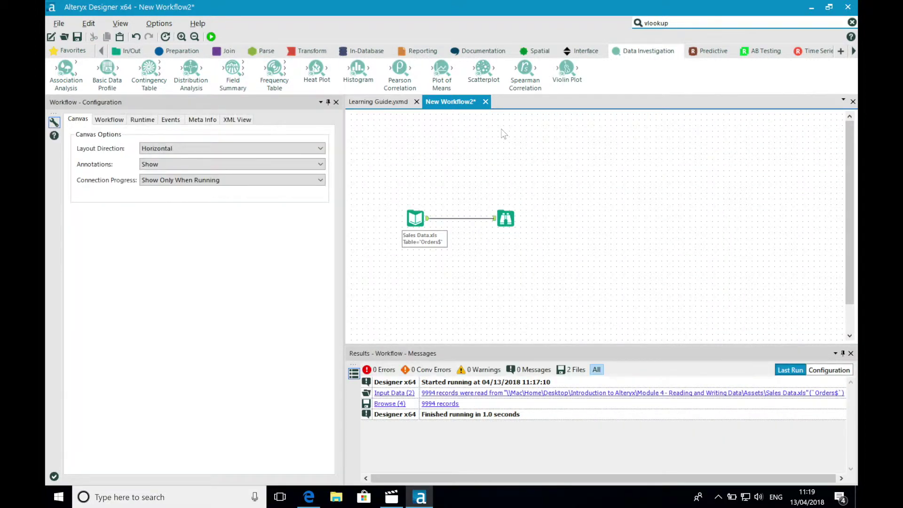
{"action": "left_click", "coordinate": [146, 52]}
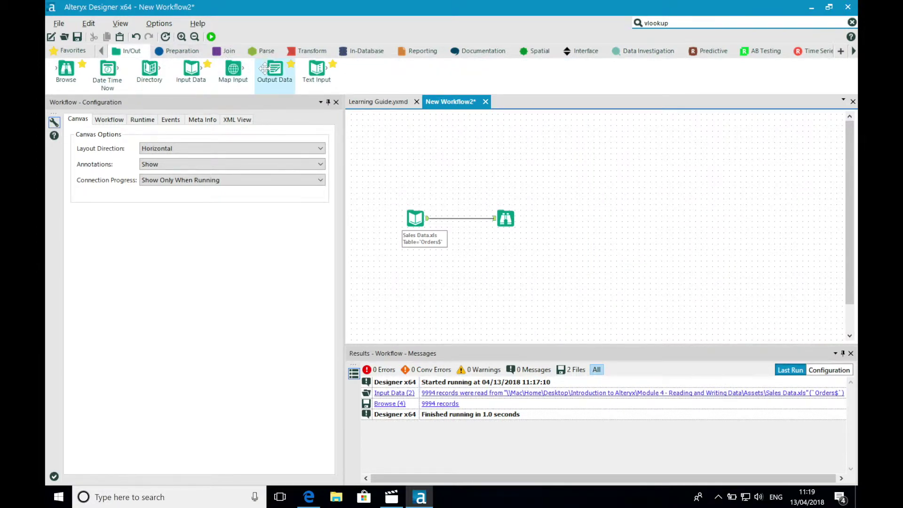
{"action": "left_click_drag", "start_coordinate": [264, 68], "coordinate": [503, 252]}
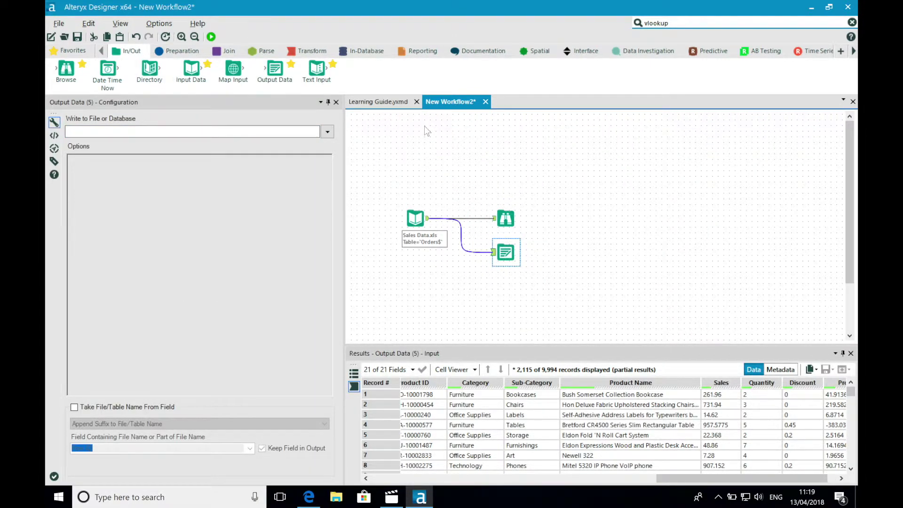
Set the Output Data tool to write Regional Sales as Excel .xlsx with sheet Sheet1.
{"action": "left_click", "coordinate": [327, 132]}
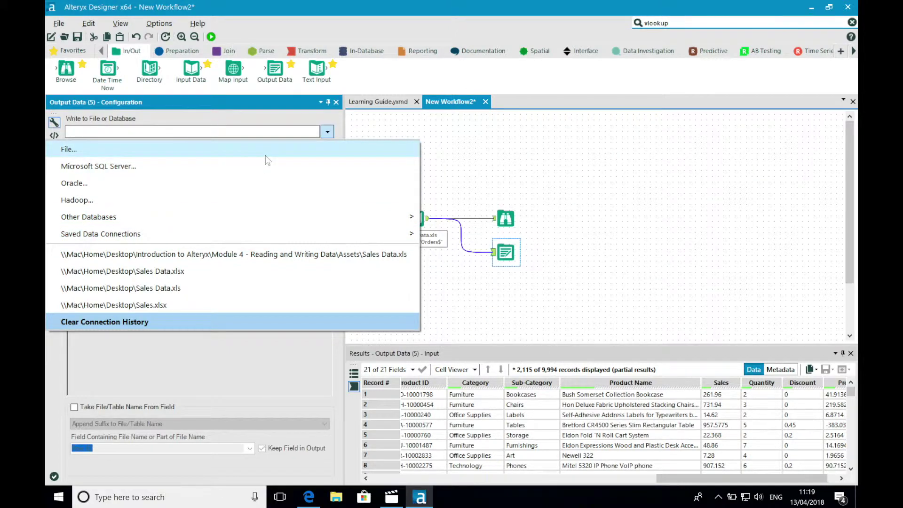
{"action": "left_click", "coordinate": [268, 160]}
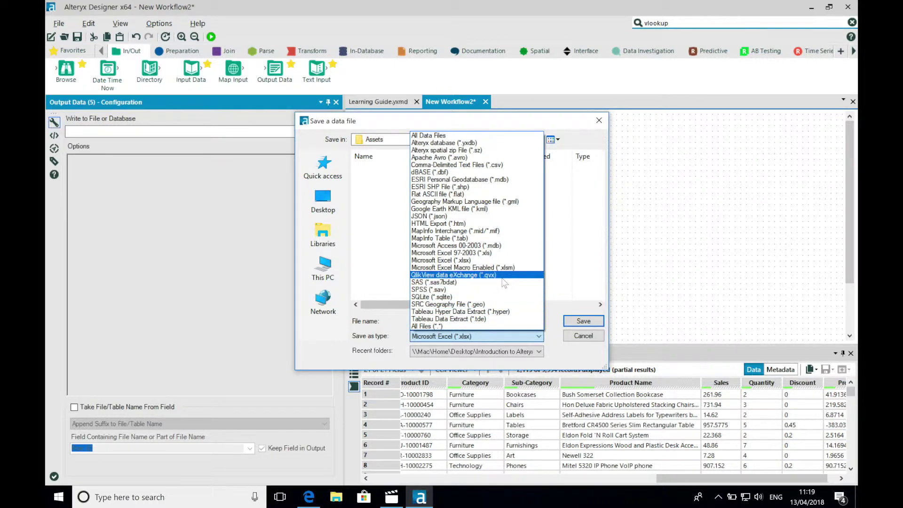
{"action": "left_click", "coordinate": [386, 310]}
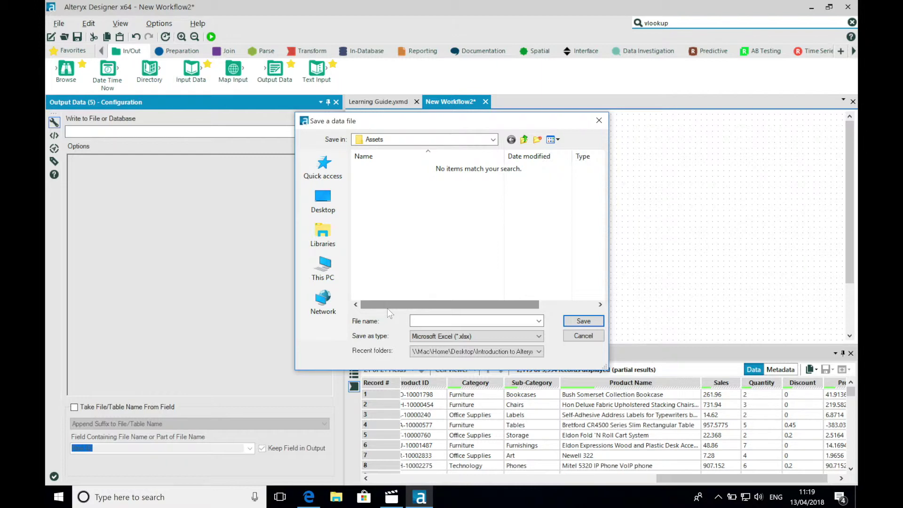
{"action": "left_click", "coordinate": [431, 319]}
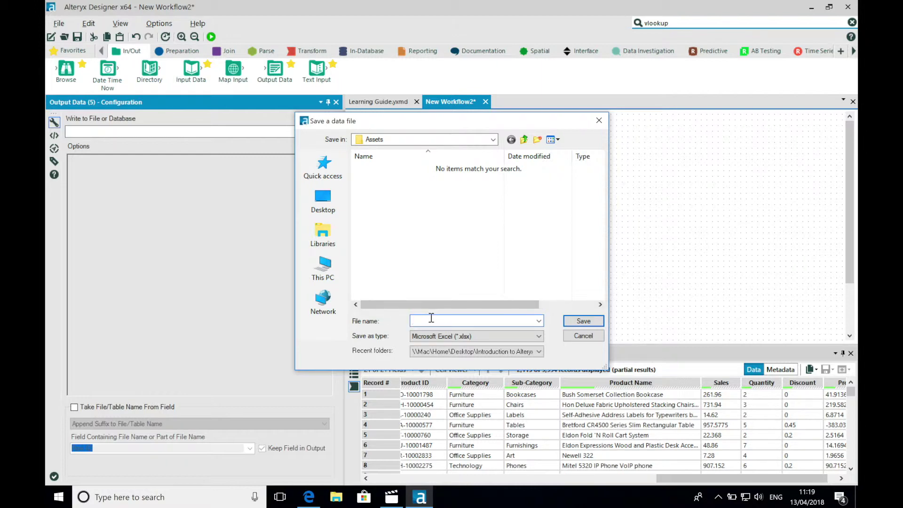
{"action": "type", "text": "Payment"}
{"action": "key", "text": "BackSpace"}
{"action": "key", "text": "BackSpace"}
{"action": "key", "text": "BackSpace"}
{"action": "key", "text": "BackSpace"}
{"action": "key", "text": "BackSpace"}
{"action": "key", "text": "BackSpace"}
{"action": "key", "text": "BackSpace"}
{"action": "type", "text": "Regional Sales"}
{"action": "key", "text": "Return"}
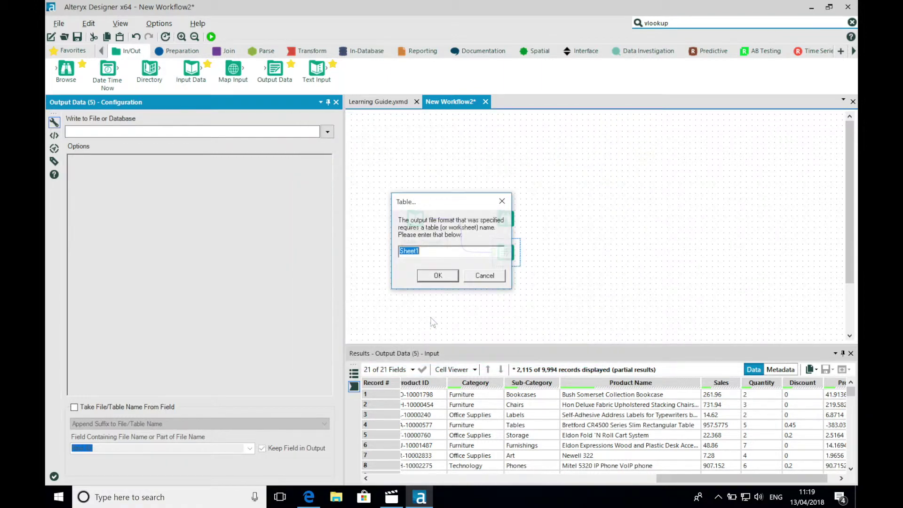
{"action": "left_click", "coordinate": [438, 276]}
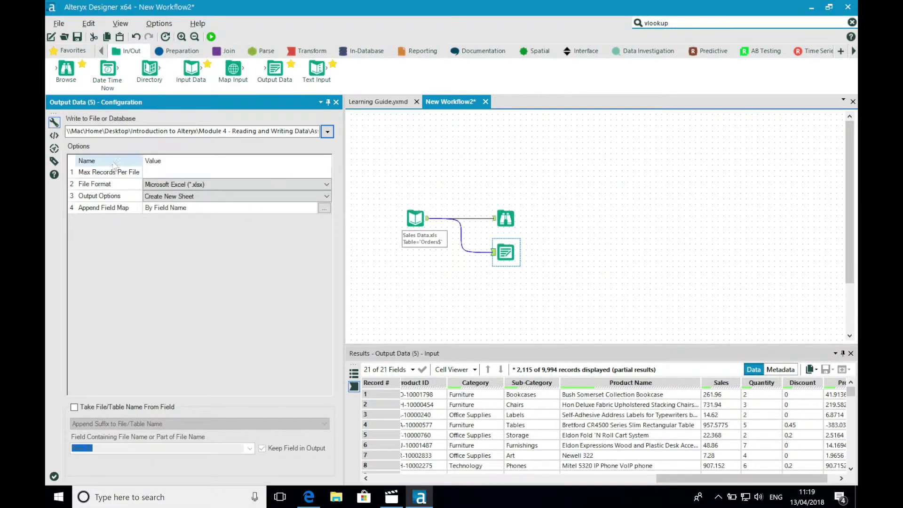
Set the Output Data tool's Output Options to Overwrite File (Remove).
{"action": "left_click", "coordinate": [181, 198]}
{"action": "left_click", "coordinate": [181, 200]}
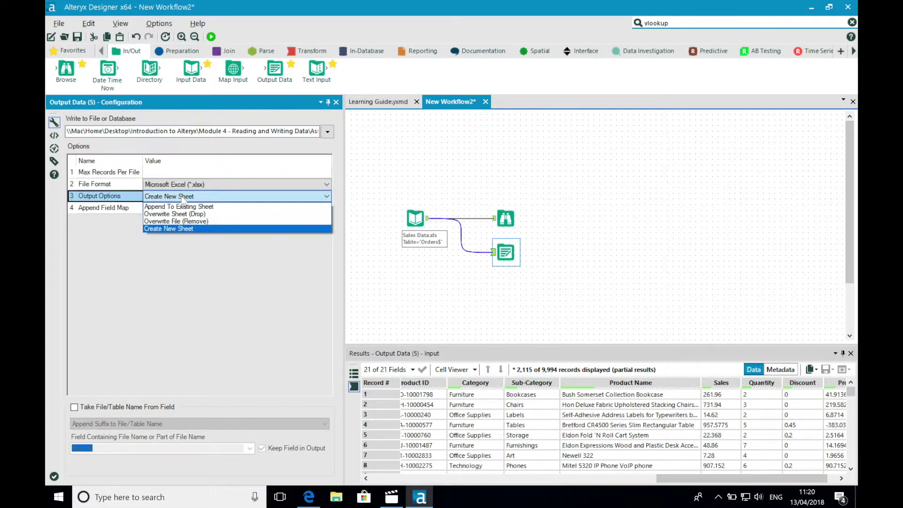
{"action": "left_click", "coordinate": [178, 221]}
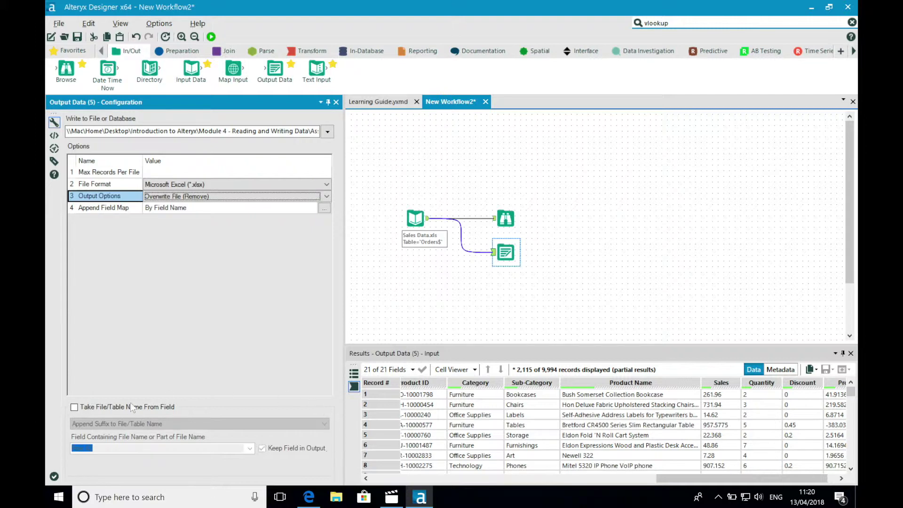
Name output sheets from the Region field using Change File/Table Name.
{"action": "left_click", "coordinate": [86, 408]}
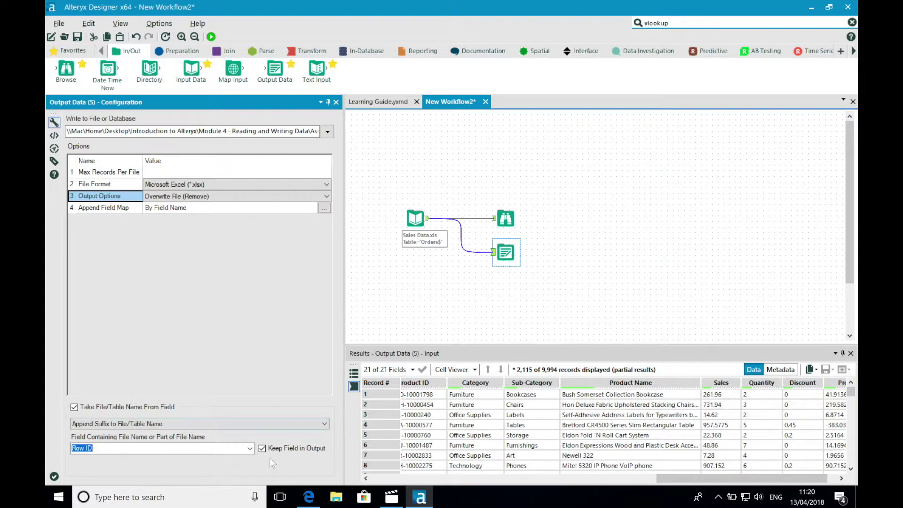
{"action": "left_click", "coordinate": [235, 423]}
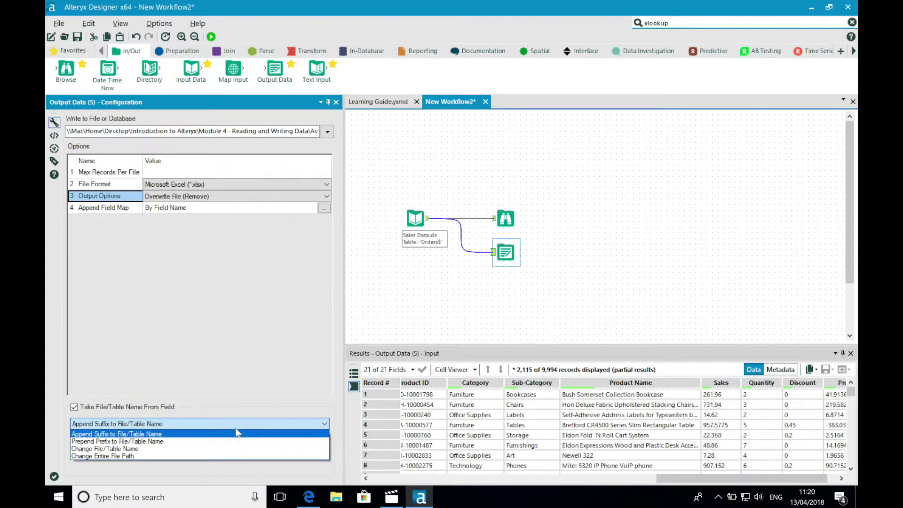
{"action": "left_click", "coordinate": [217, 449]}
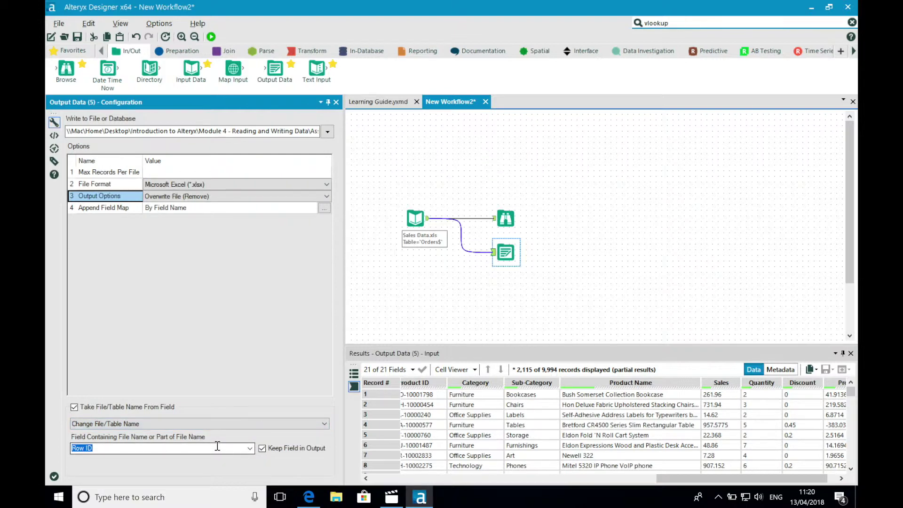
{"action": "left_click", "coordinate": [250, 448]}
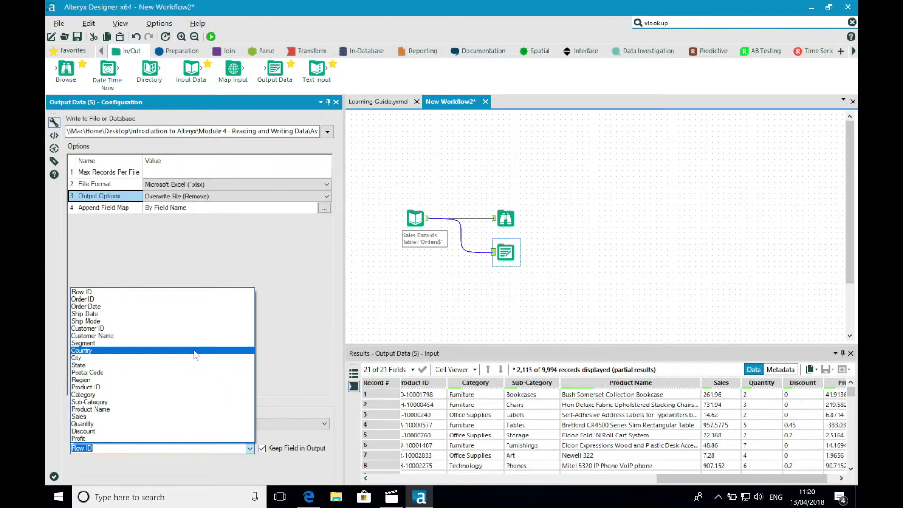
{"action": "left_click", "coordinate": [178, 379]}
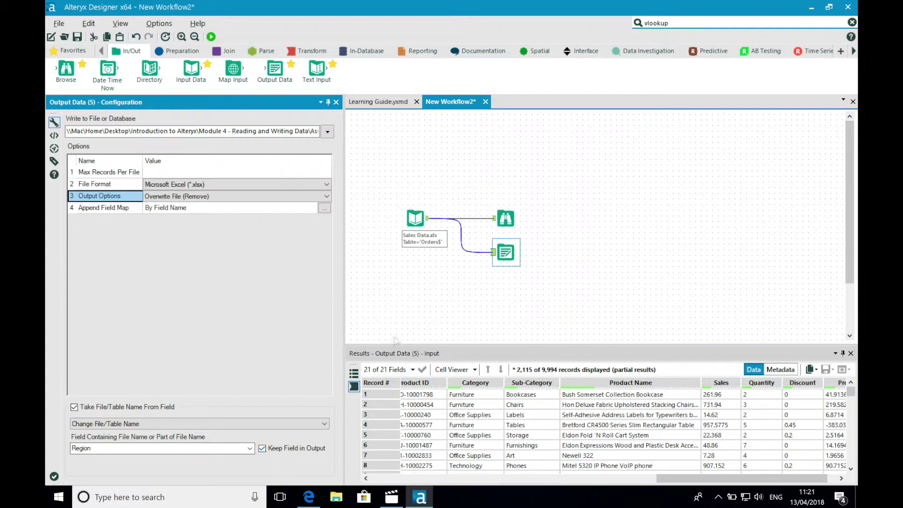
Run the workflow and check the messages: Central 2323, East 2848, South 1620, West 3203 records.
{"action": "left_click", "coordinate": [213, 37]}
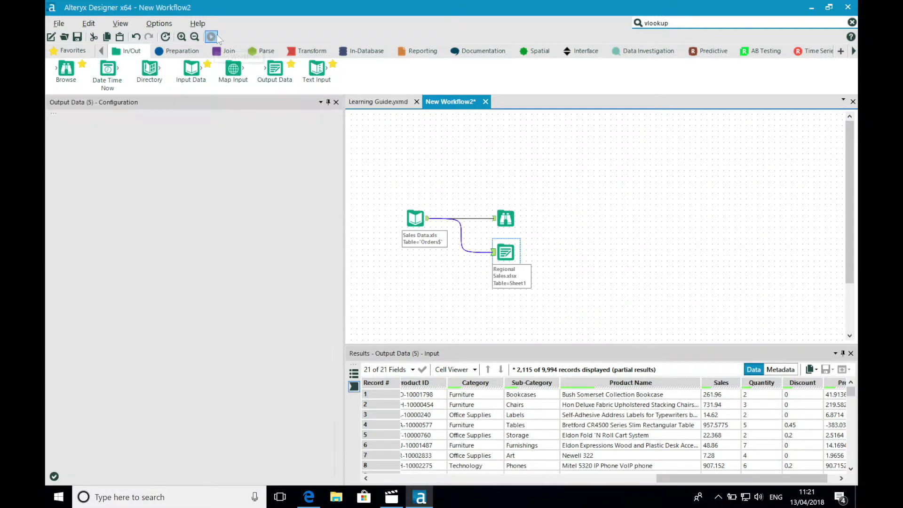
{"action": "left_click", "coordinate": [505, 252]}
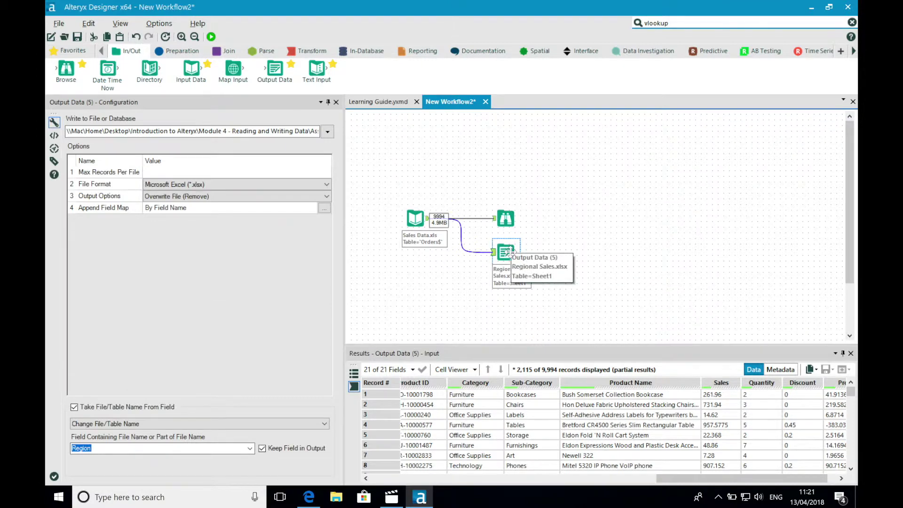
{"action": "left_click", "coordinate": [354, 373]}
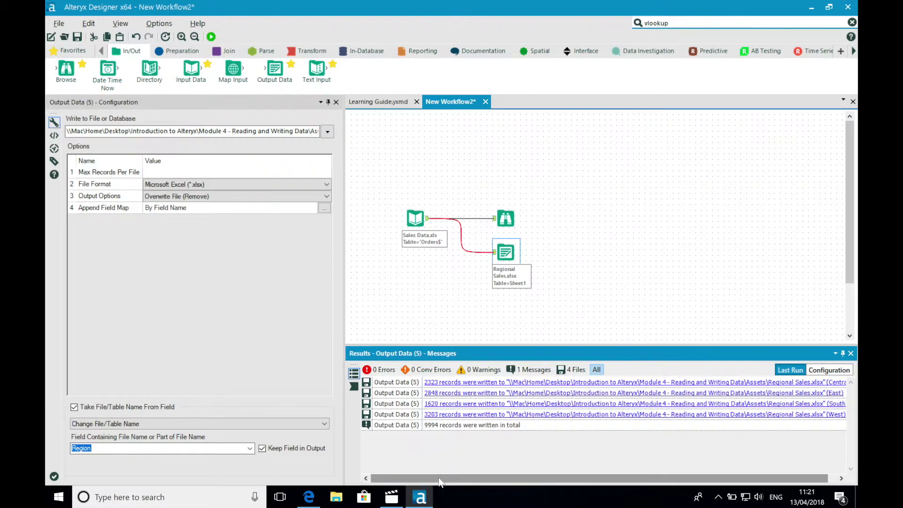
{"action": "mouse_move", "coordinate": [444, 478]}
{"action": "left_mouse_down"}
{"action": "mouse_move", "coordinate": [493, 479]}
{"action": "mouse_move", "coordinate": [452, 483]}
{"action": "left_mouse_up"}
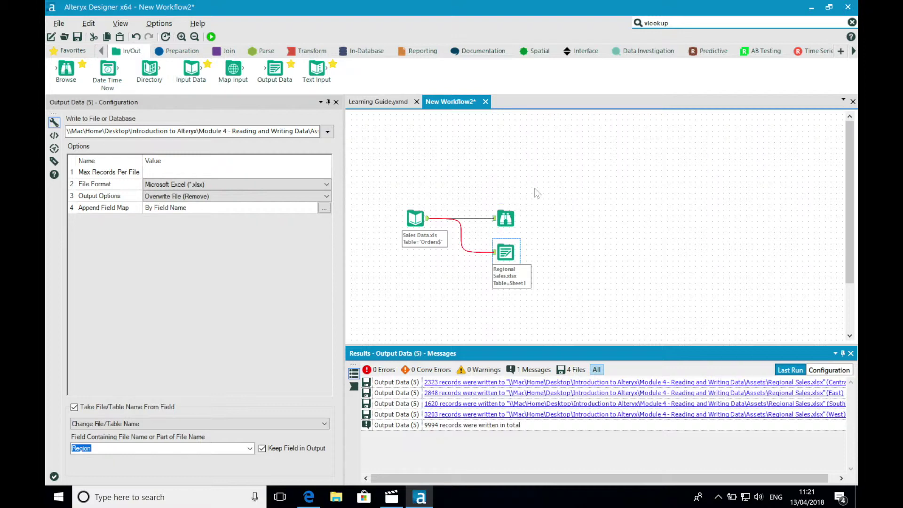
{"action": "left_click", "coordinate": [854, 51]}
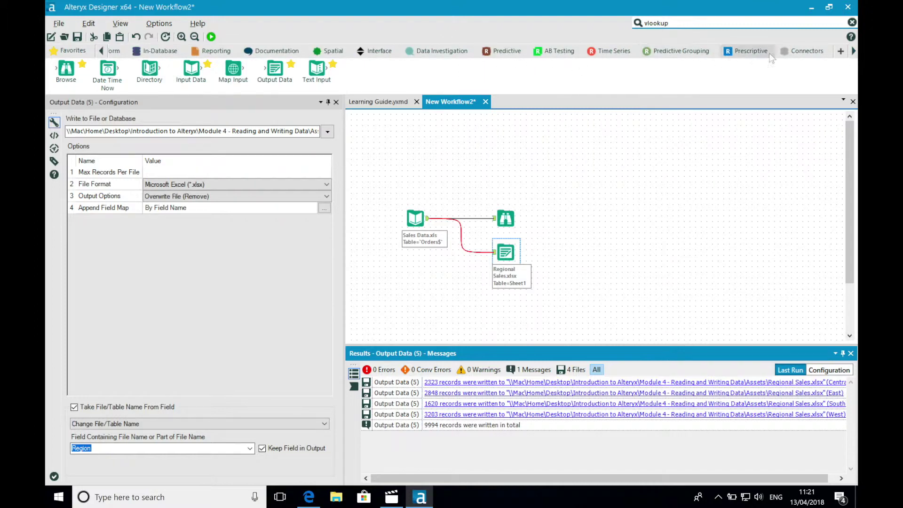
Show the Connectors tool category, then switch to the Analytics Gallery in the browser.
{"action": "left_click", "coordinate": [805, 51]}
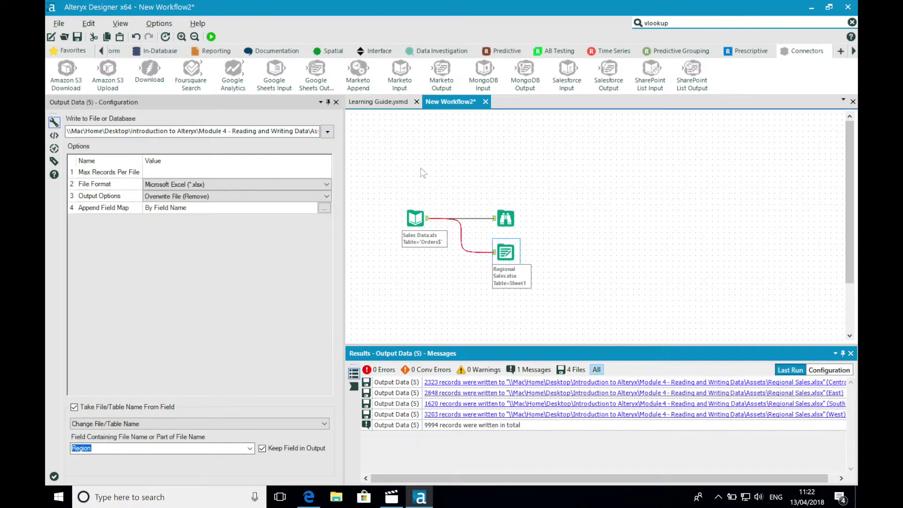
{"action": "mouse_move", "coordinate": [308, 506]}
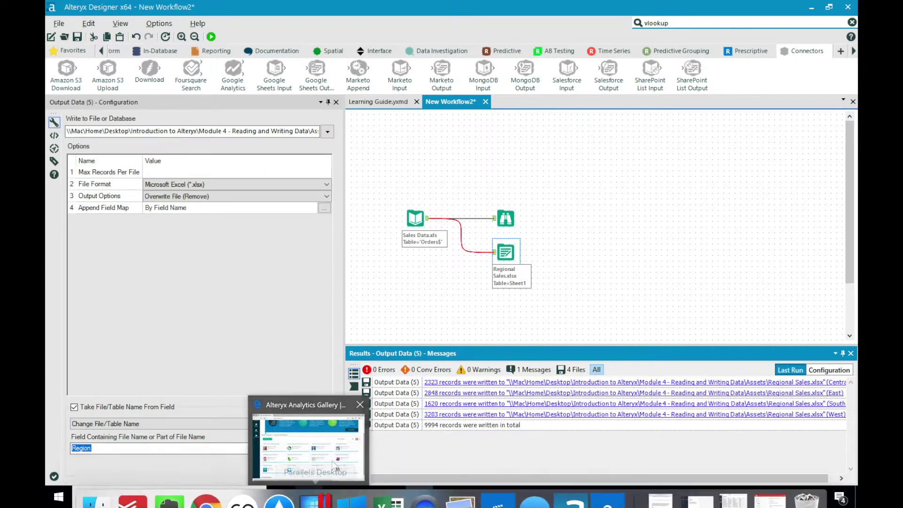
{"action": "left_click", "coordinate": [316, 493]}
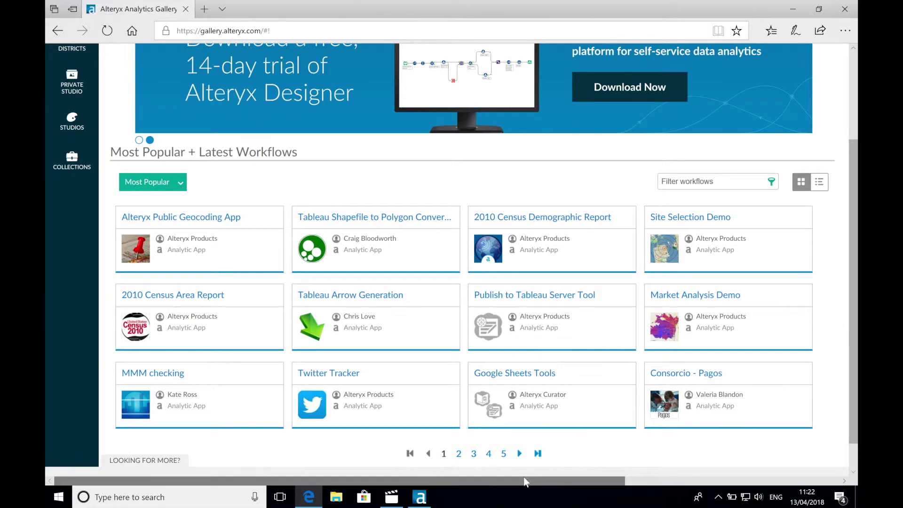
Bring the Analytics Gallery's Most Popular + Latest Workflows page back to the front.
{"action": "left_click", "coordinate": [429, 499]}
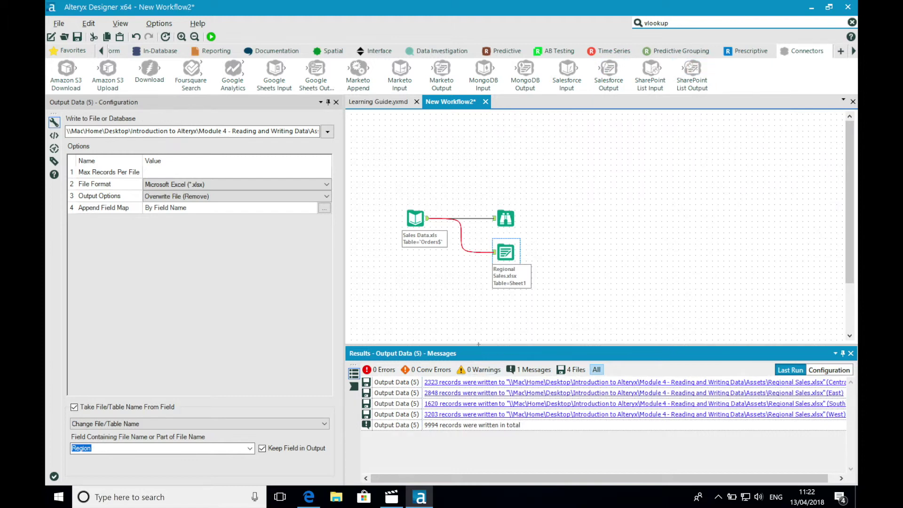
{"action": "left_click", "coordinate": [309, 497]}
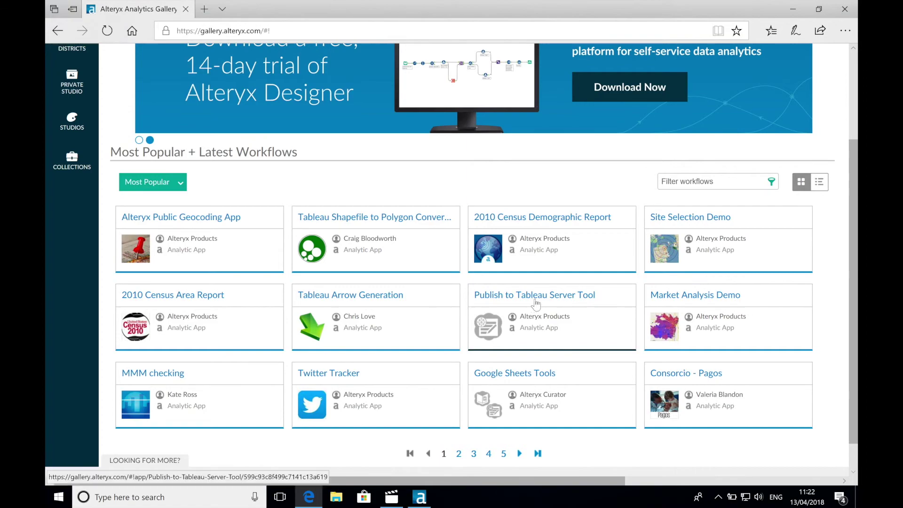